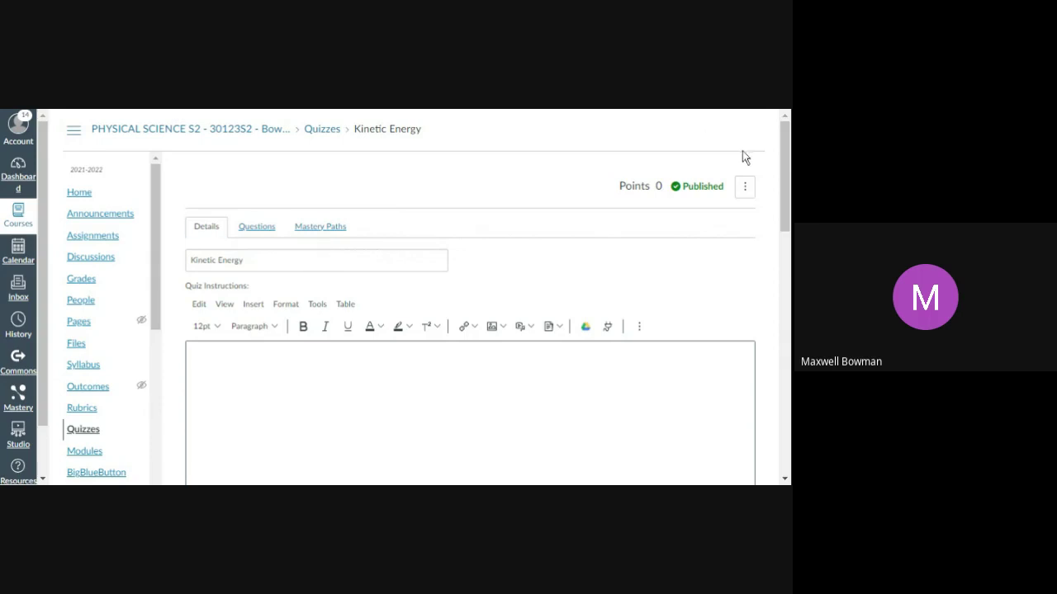
Add a new question to the Kinetic Energy quiz and set its type to Formula Question
mouse_move(784, 168)
left_mouse_down()
mouse_move(785, 190)
mouse_move(781, 147)
mouse_move(776, 178)
left_mouse_up()
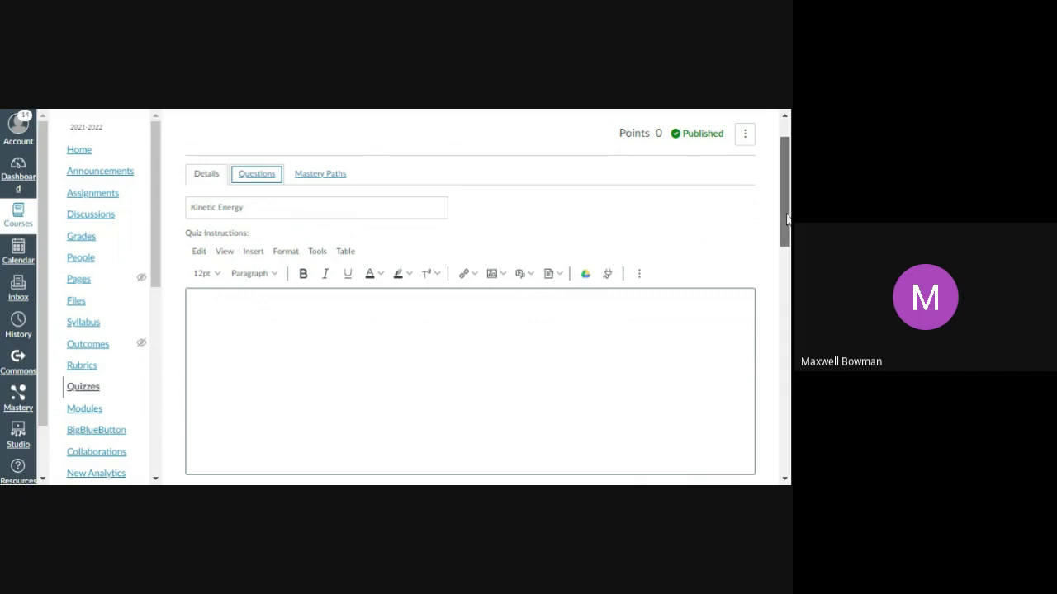
left_click_drag(786, 220, 774, 450)
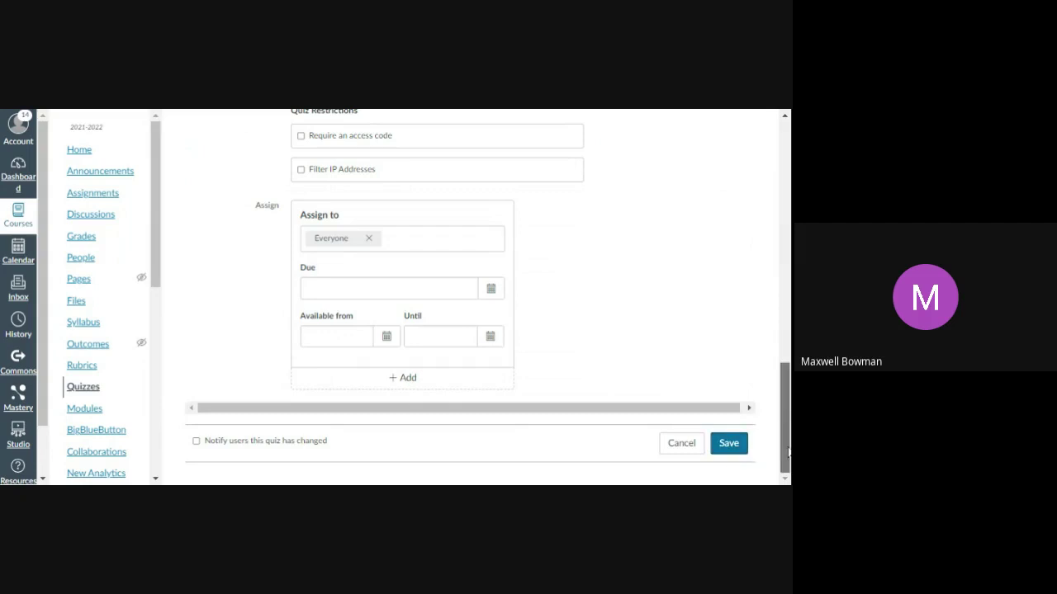
left_click_drag(787, 450, 784, 225)
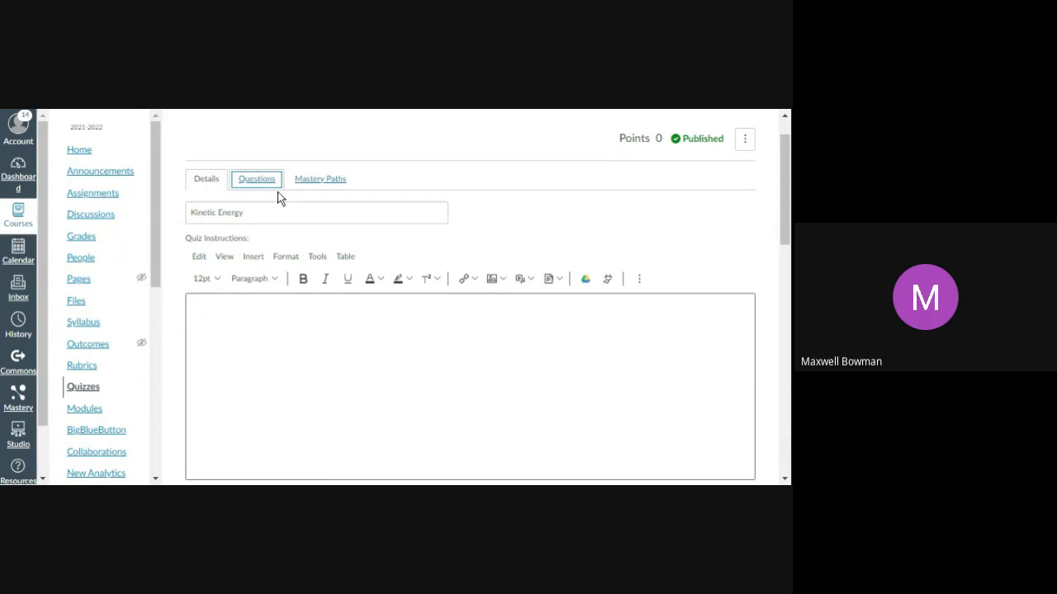
left_click(250, 181)
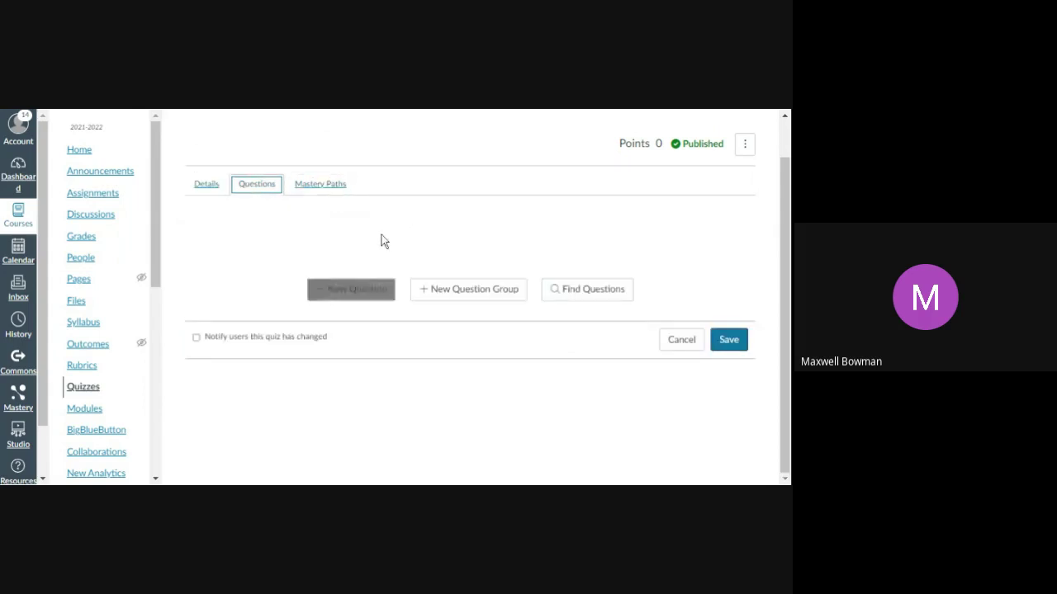
left_click(356, 297)
left_click(332, 289)
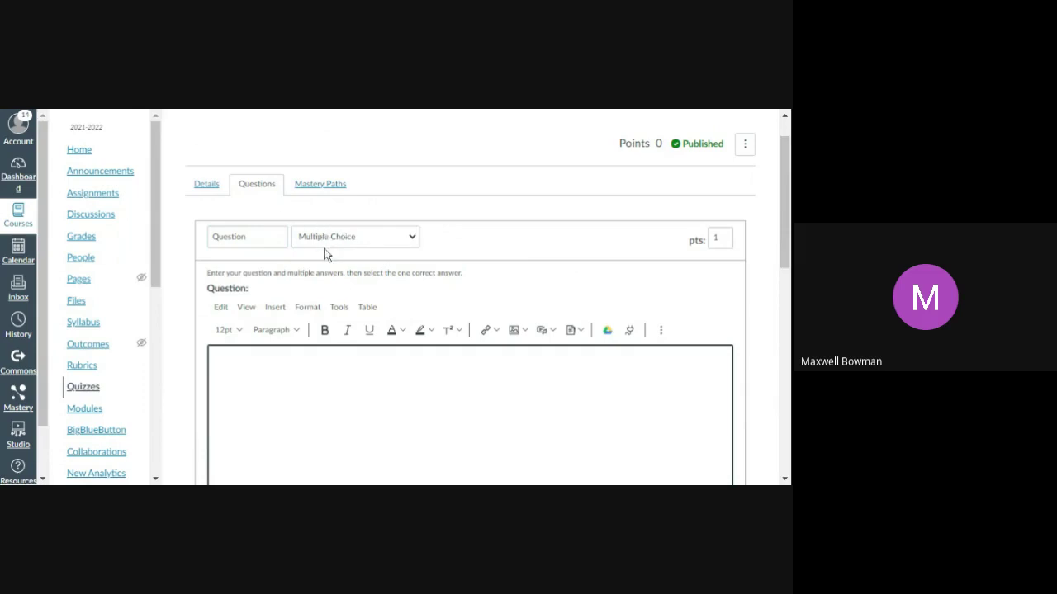
left_click(355, 237)
left_click(347, 371)
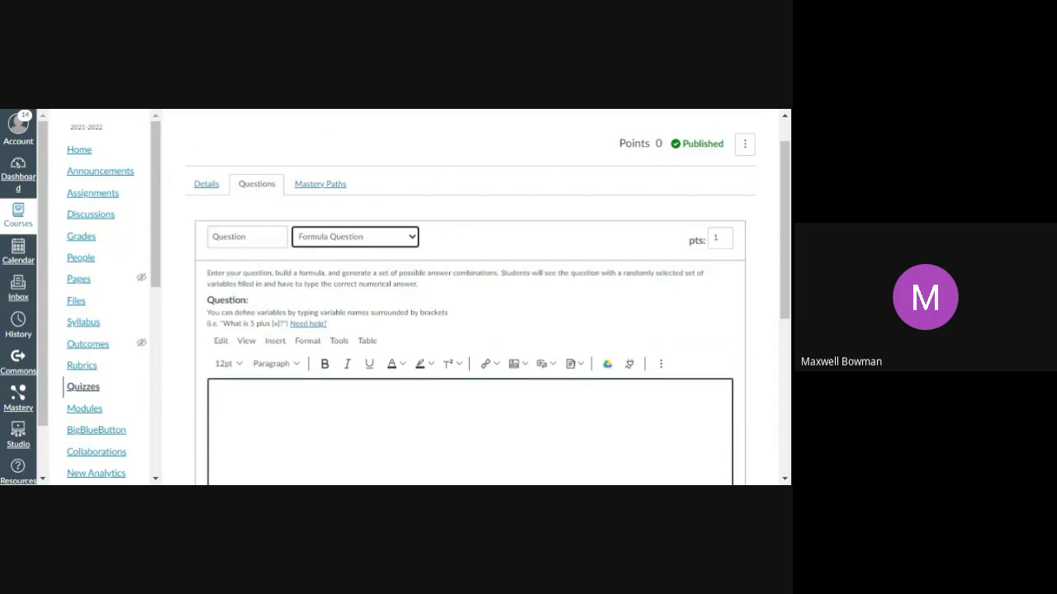
Enter the question text "What is the kinetic energy in Joules of a 10 kg skater going 20 m/s?"
left_click_drag(786, 192, 781, 250)
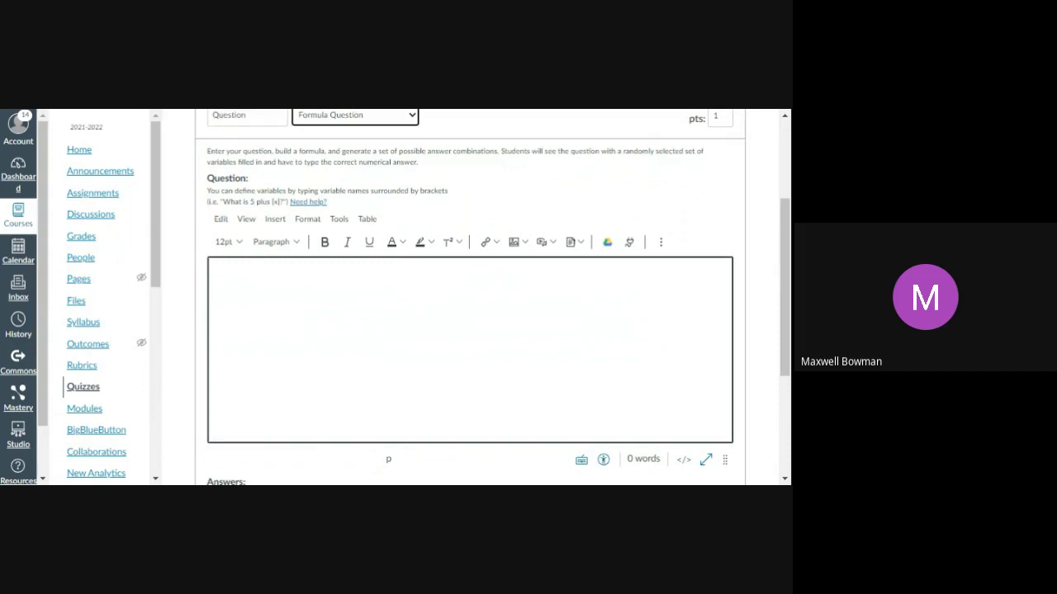
left_click(216, 278)
type("What is the kinetic")
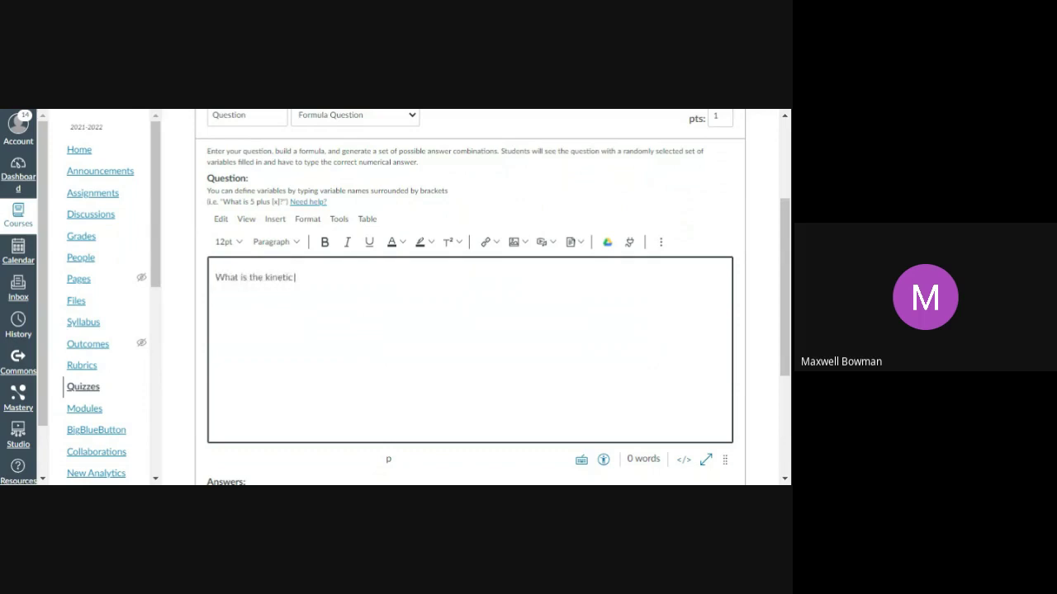
type(" energy (n Joules of a 10 kg ")
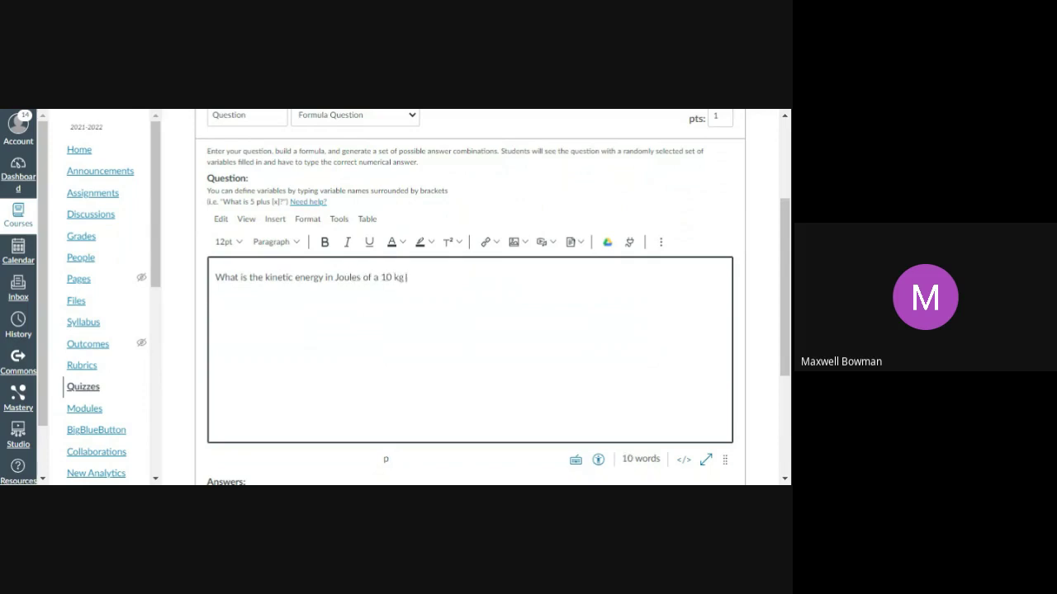
type("skater going 20 m/s?")
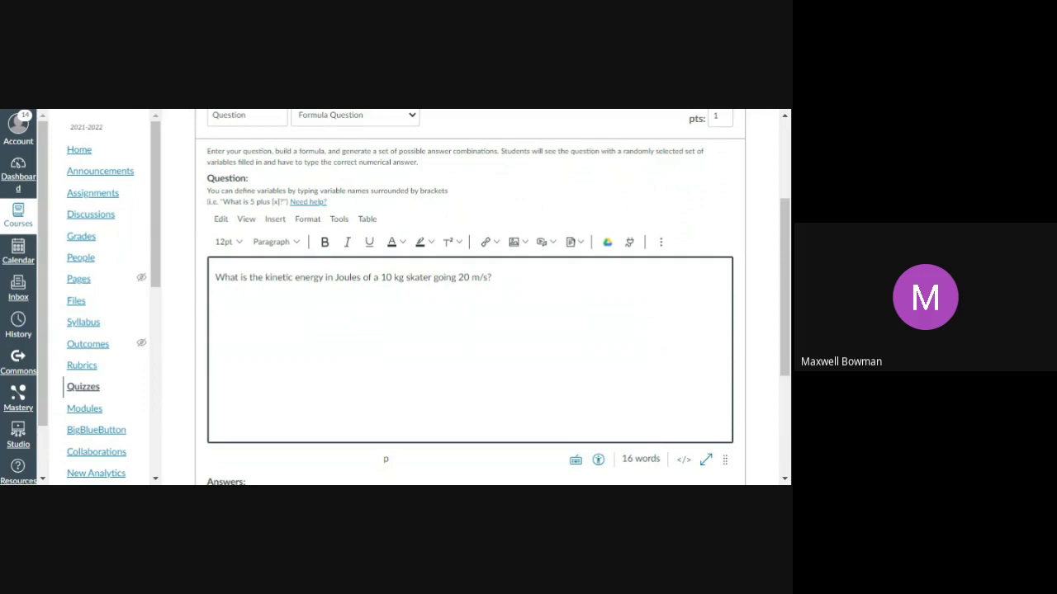
Replace the mass value in the question text with the variable [m] and the speed value with [v]
left_click(405, 277)
key("BackSpace")
key("BackSpace")
key("BackSpace")
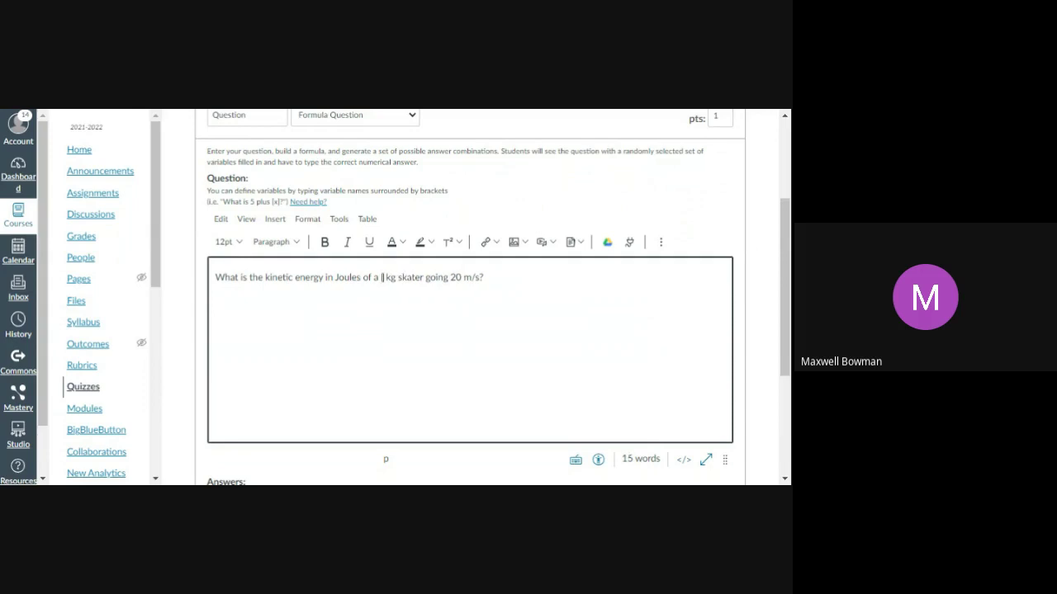
type("[m]")
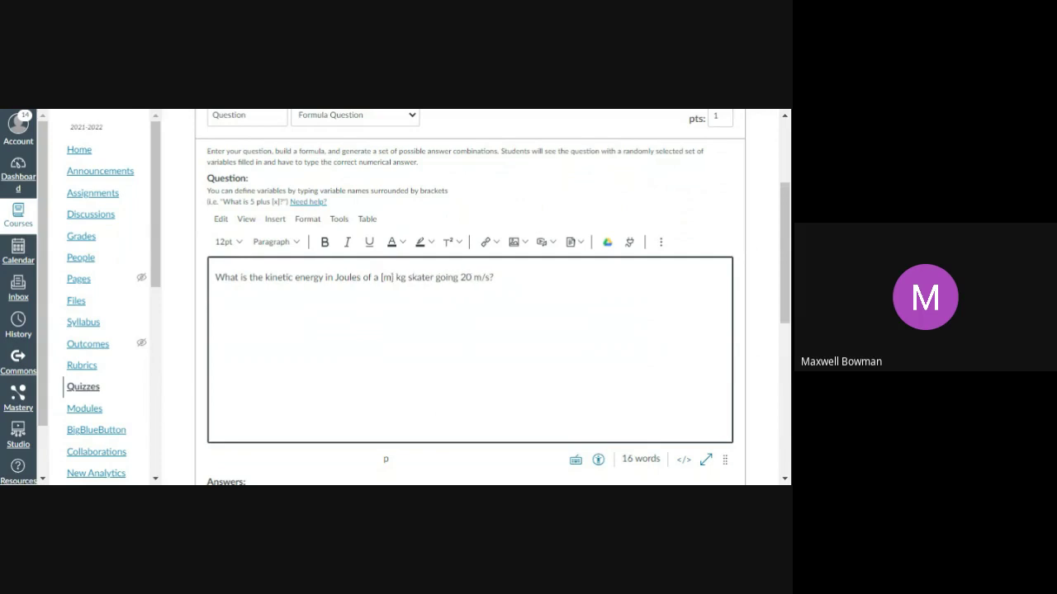
key("BackSpace")
key("BackSpace")
type("[v]")
Define variable m with a minimum of 50, a maximum of 100 and 1 decimal place
left_click_drag(780, 224, 759, 337)
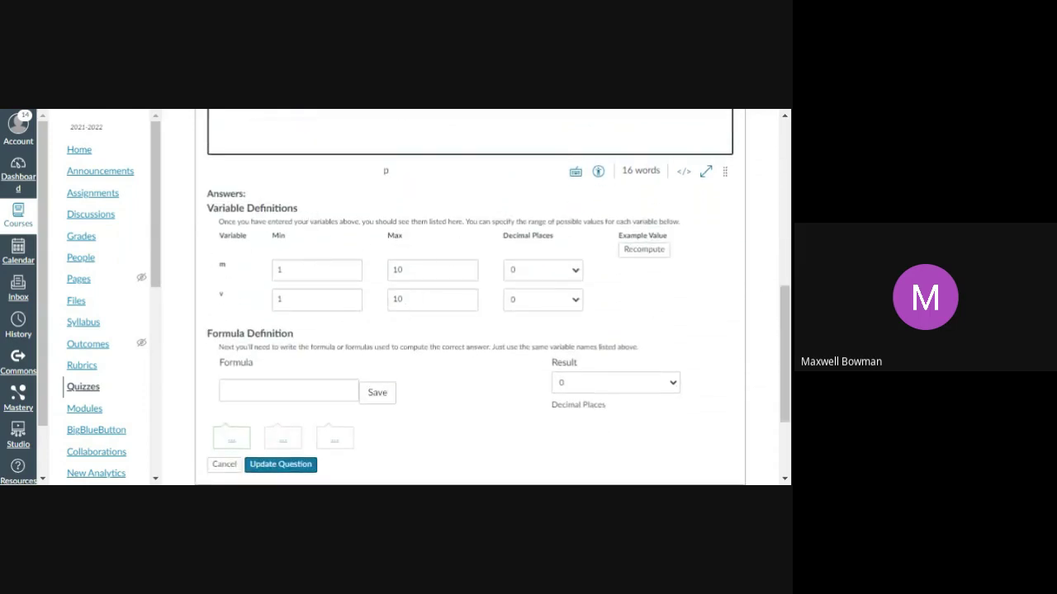
left_click(425, 270)
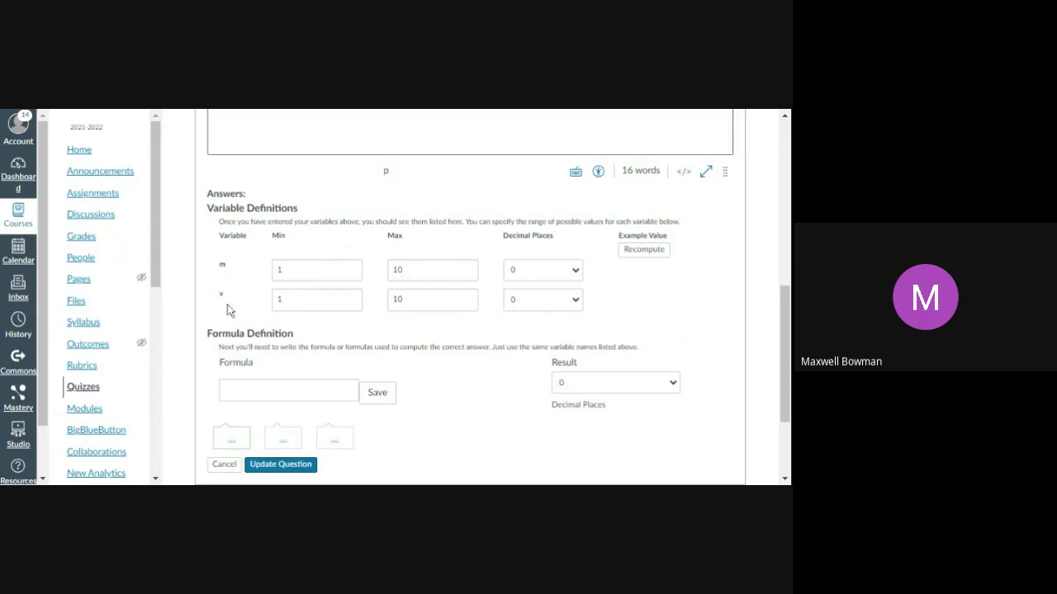
left_click(287, 270)
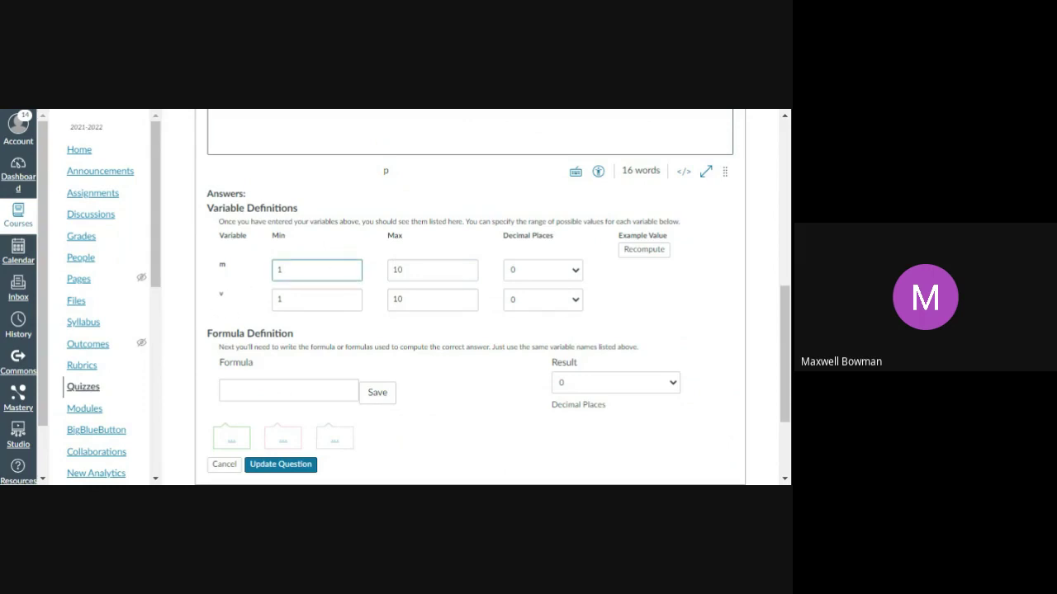
type("50")
key("Tab")
type("100")
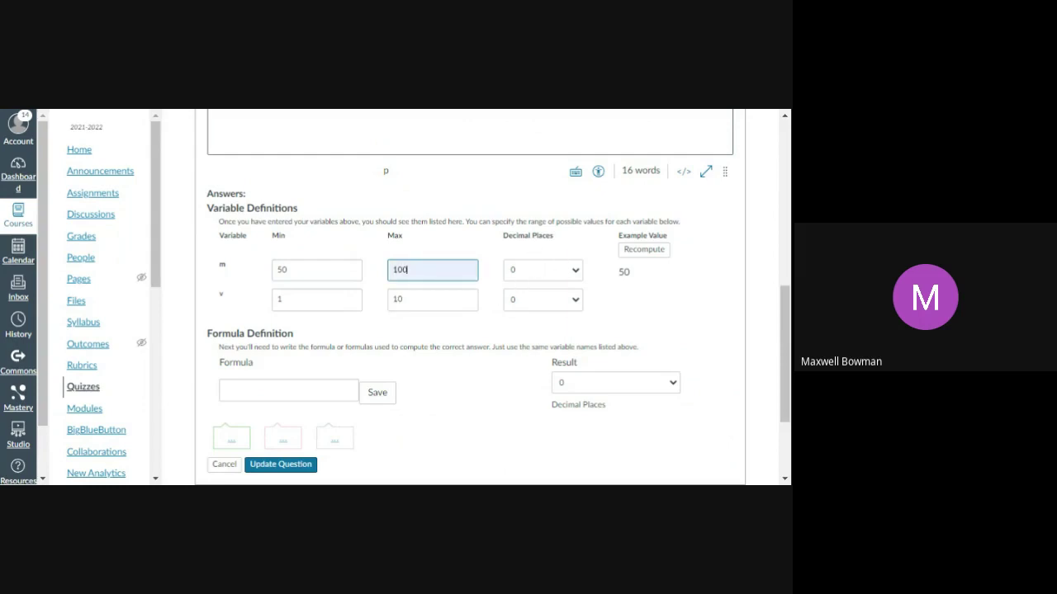
left_click(543, 269)
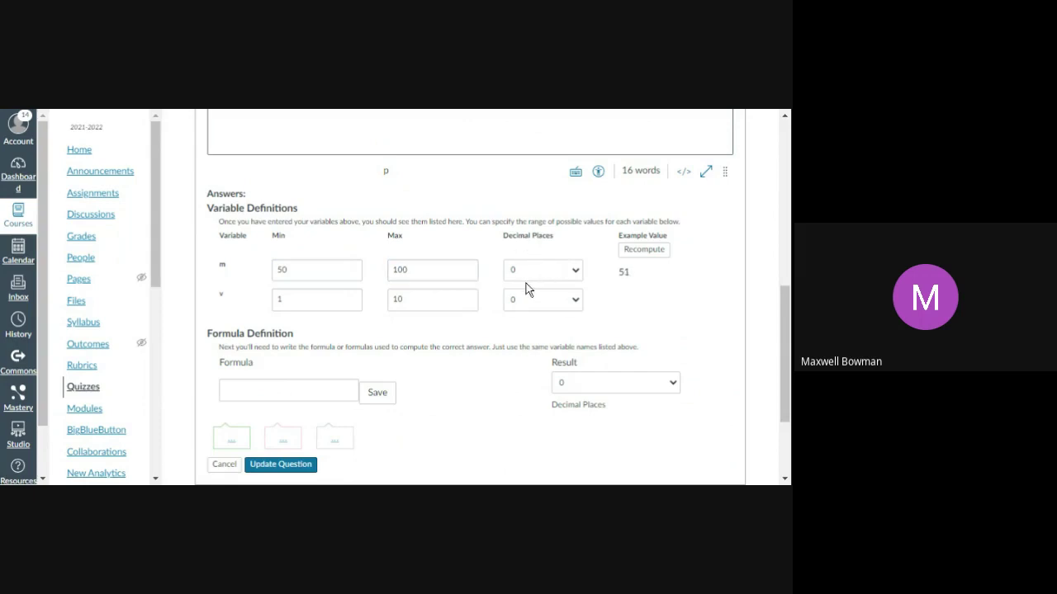
left_click(526, 283)
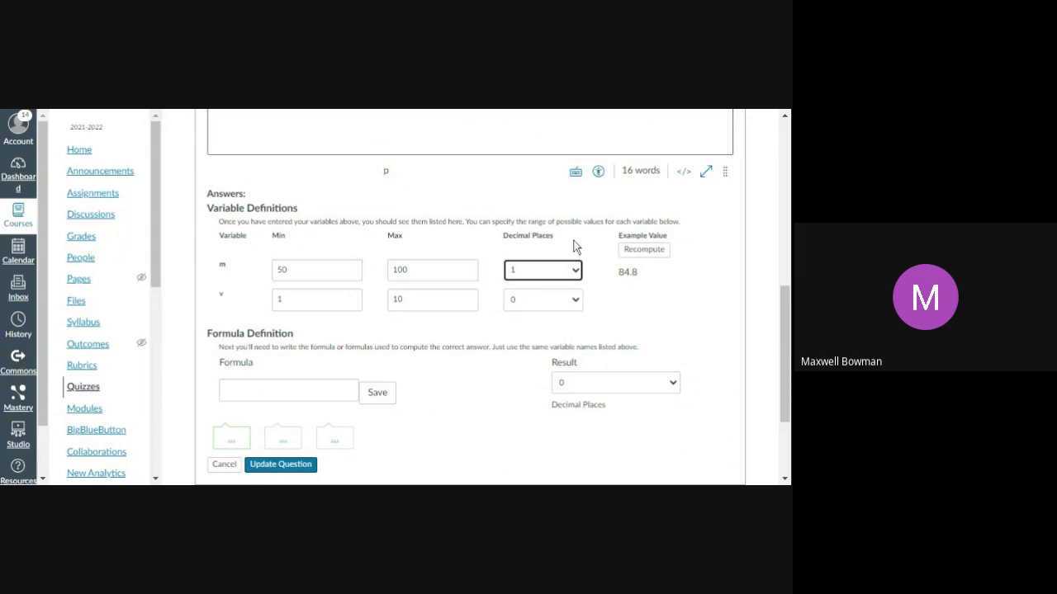
Define variable v with a minimum of 1, a maximum of 100 and 1 decimal place
left_click(316, 298)
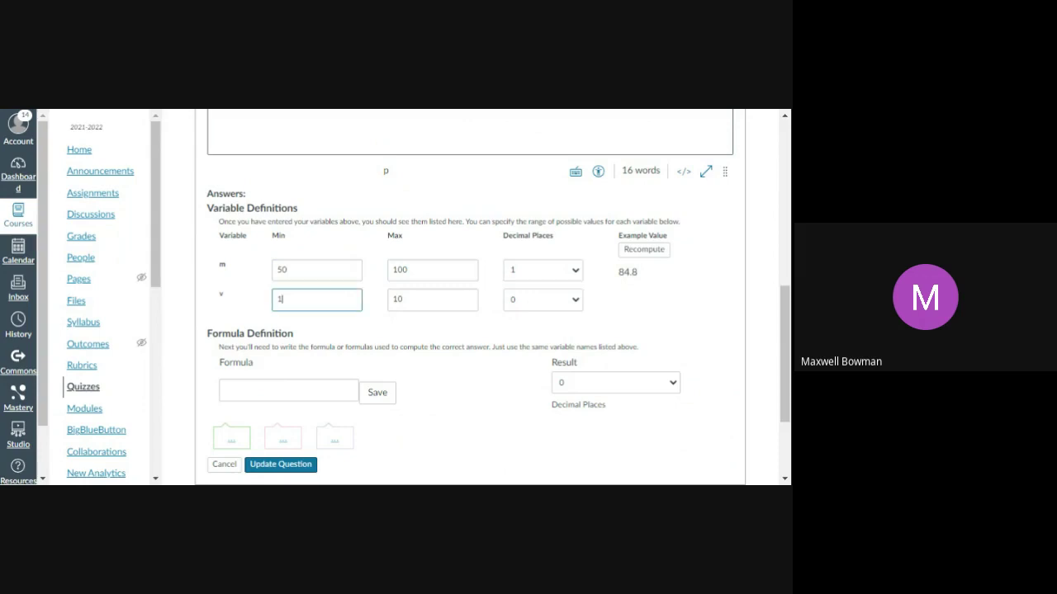
key("ctrl+a")
type("1")
key("Tab")
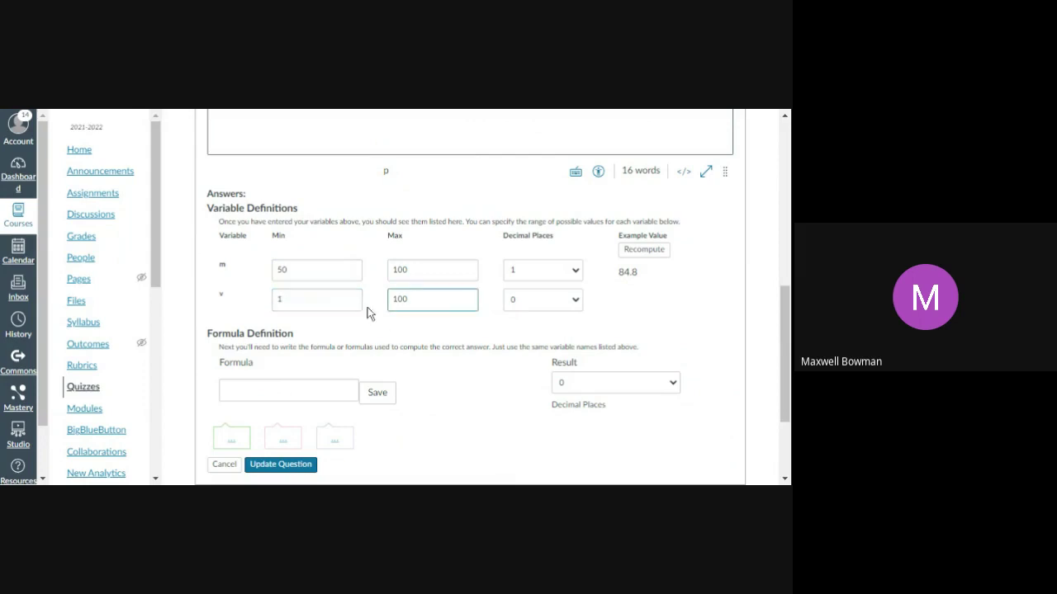
type("0")
left_click(541, 307)
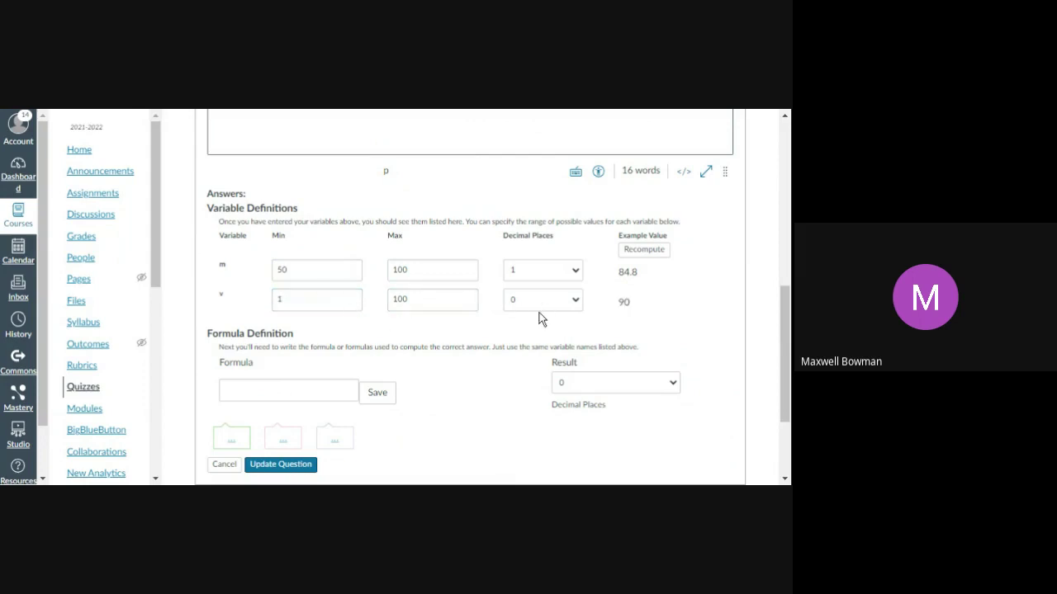
left_click(526, 335)
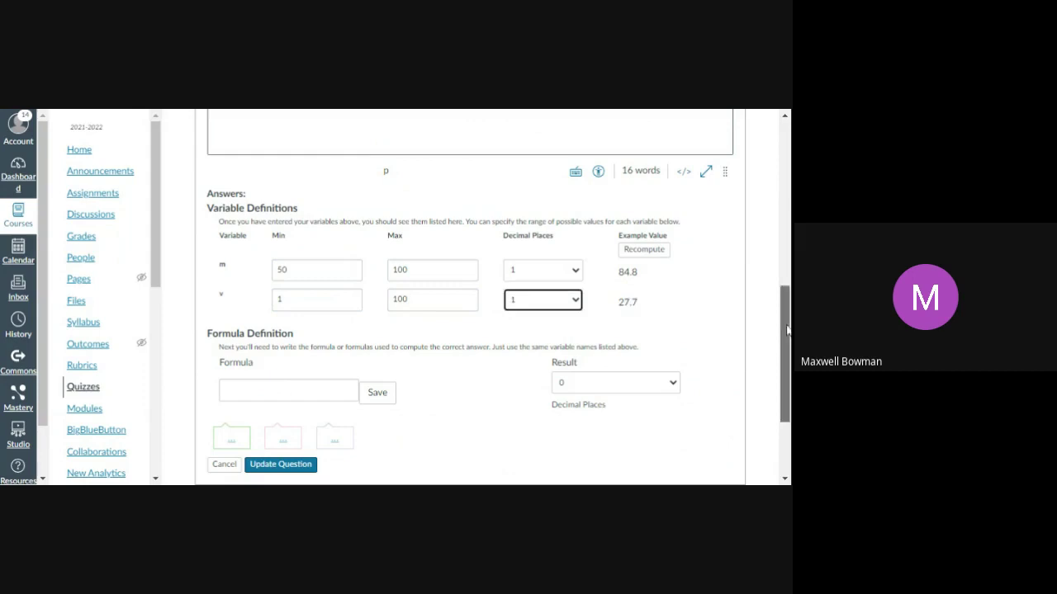
Save the answer formula 0.5*m*v^2 with its result set to 1 decimal place
scroll(783, 355, "down", 2)
left_click(225, 313)
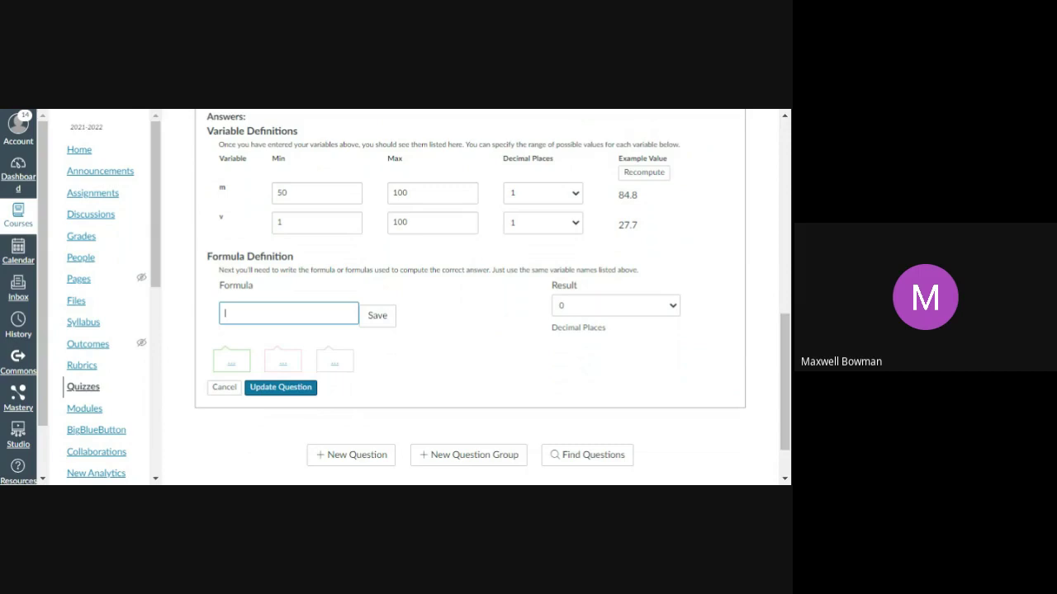
type("0.5*m*v^2")
left_click(577, 324)
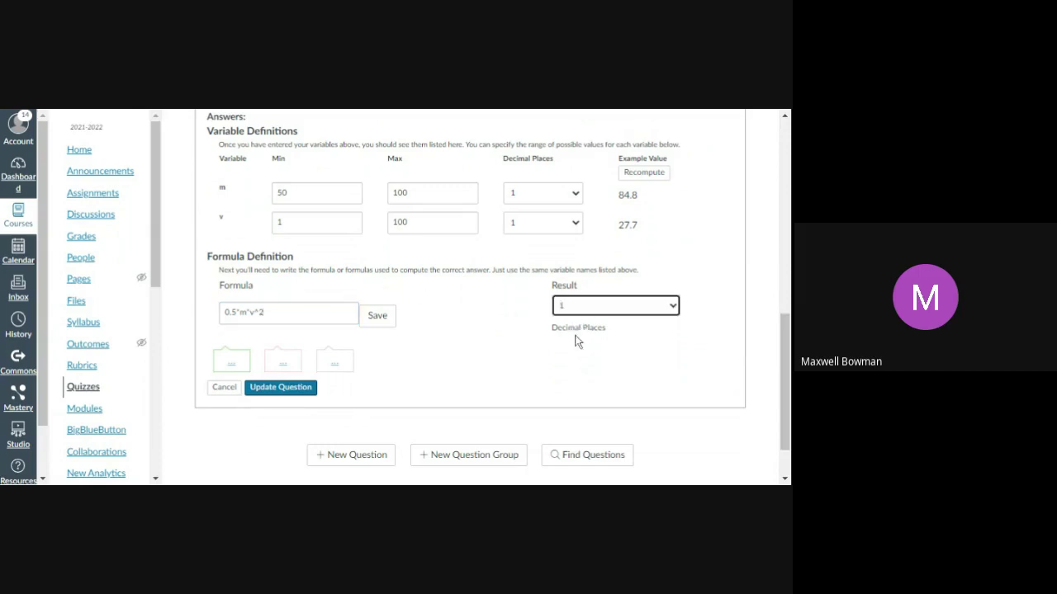
left_click(385, 320)
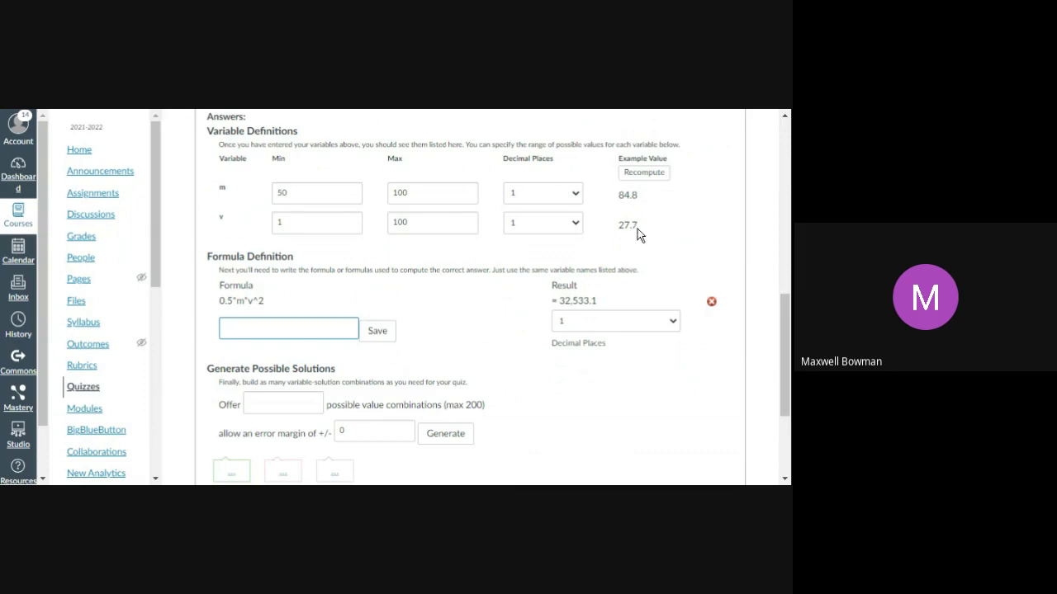
Set the number of possible value combinations offered for the question to 200
scroll(786, 404, "down", 2)
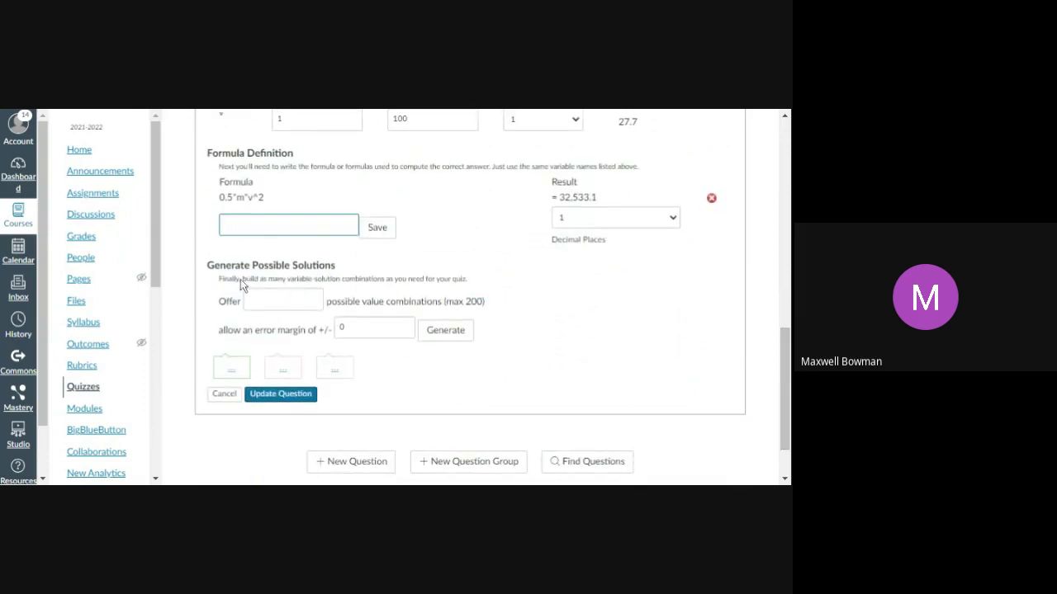
left_click(256, 294)
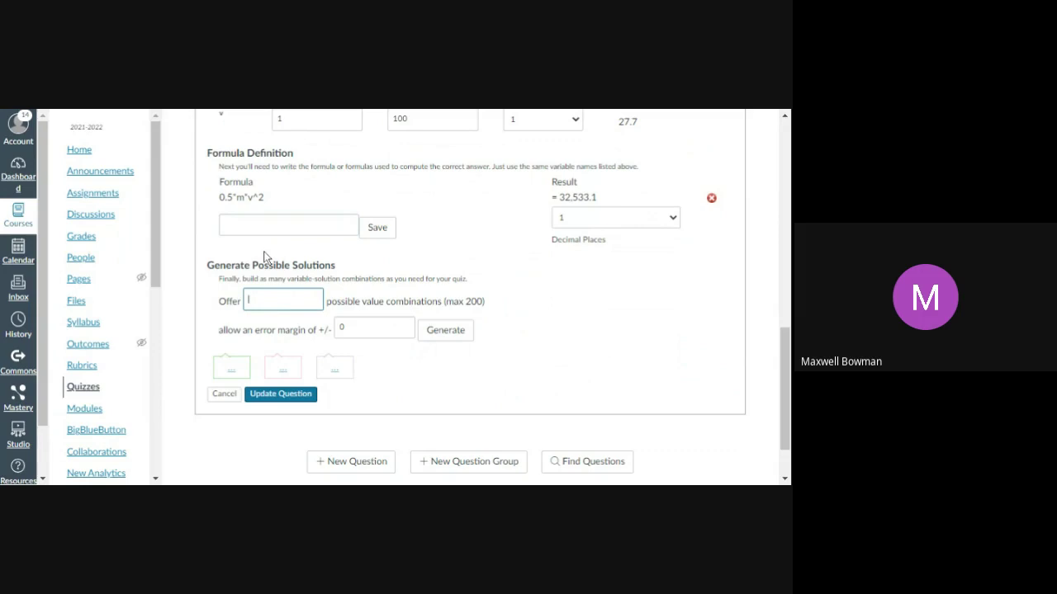
type("1")
type("200")
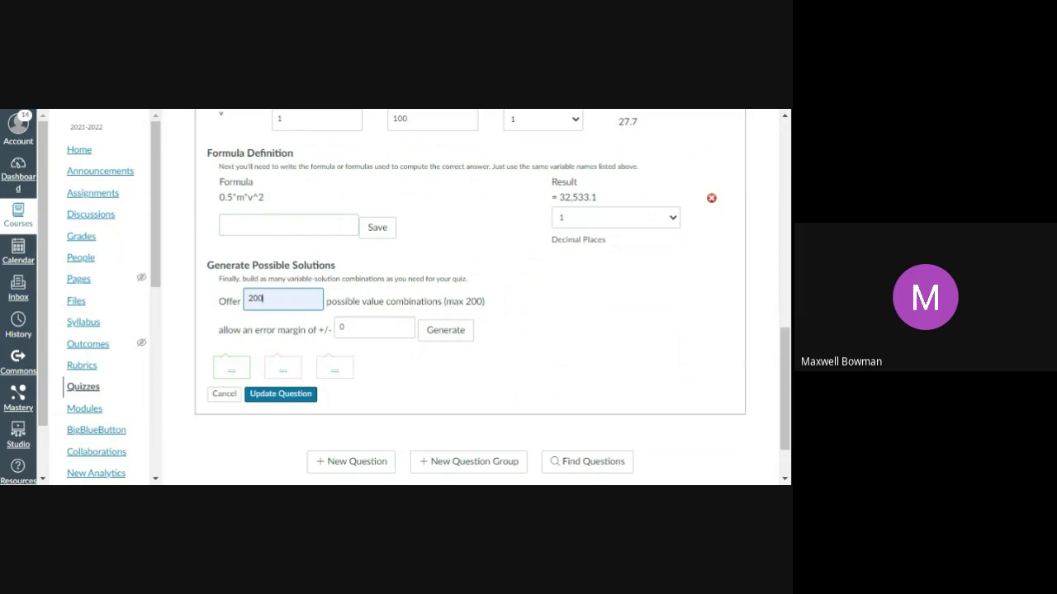
left_click_drag(453, 302, 469, 308)
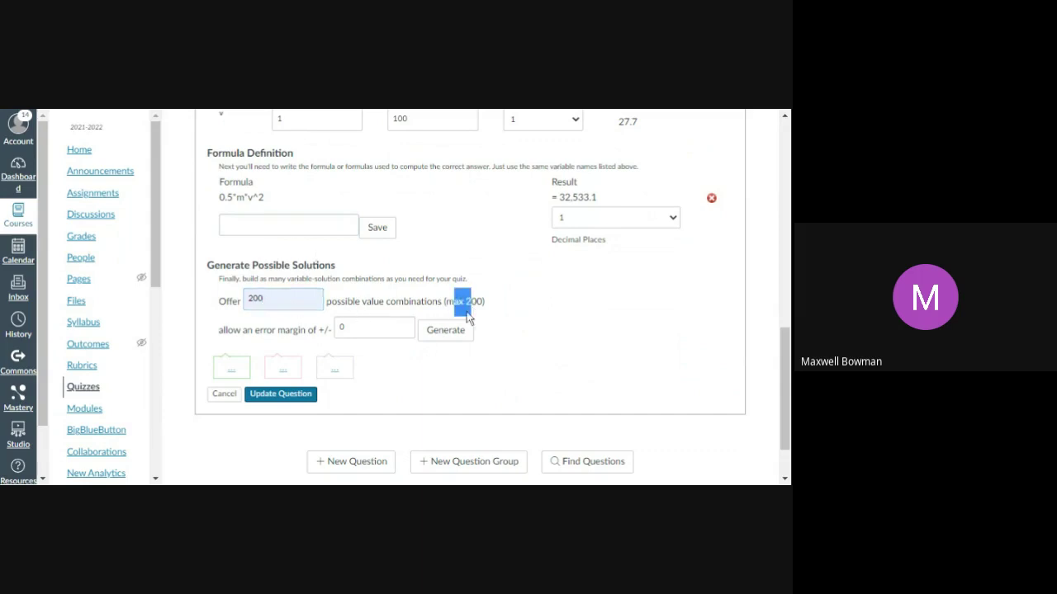
left_click(221, 336)
left_click_drag(608, 195, 533, 200)
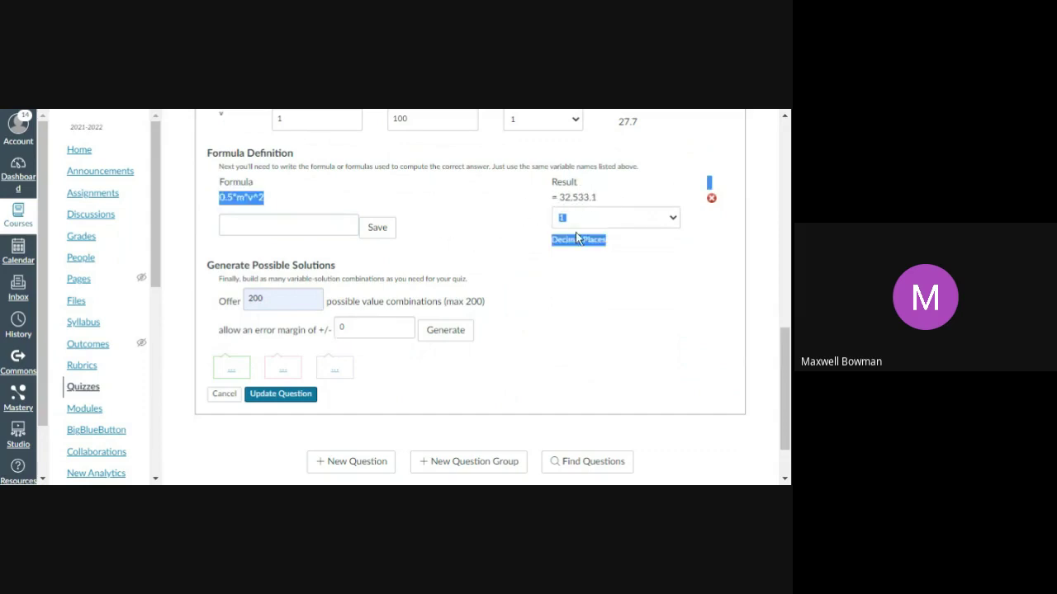
left_click(626, 340)
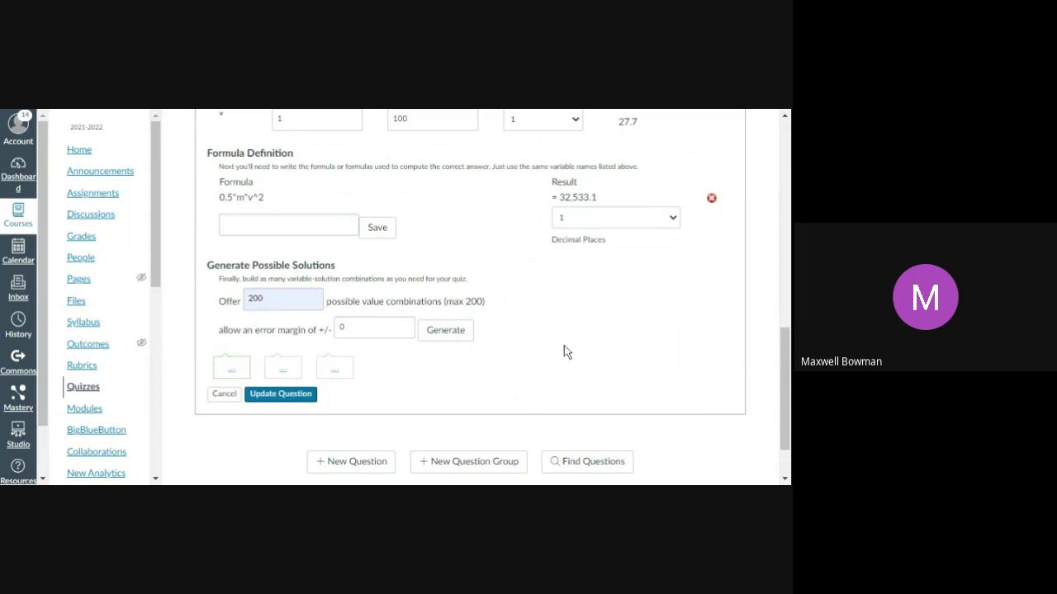
Set the allowed error margin to +/- 1 and generate the possible solutions
left_click(342, 328)
key("BackSpace")
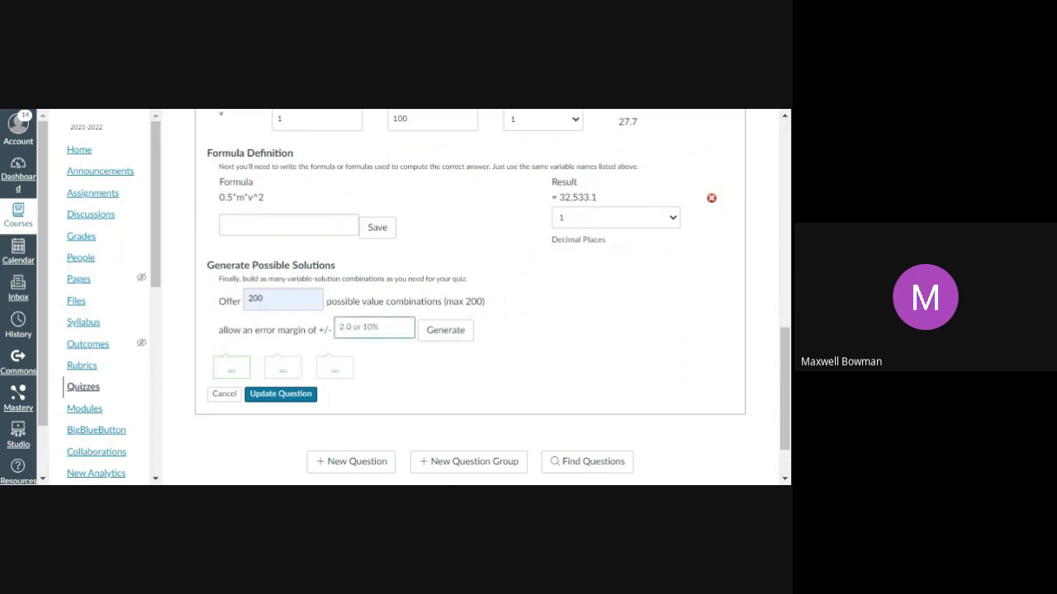
type("1")
left_click(457, 340)
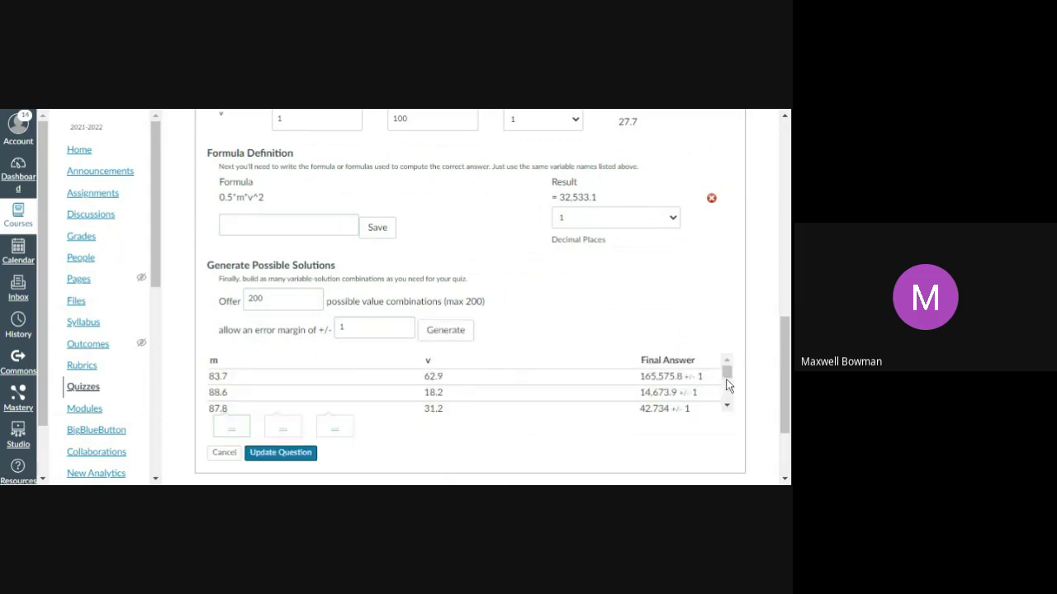
Look over the generated solutions, update the question and save the quiz
mouse_move(726, 381)
left_mouse_down()
mouse_move(729, 413)
mouse_move(727, 363)
left_mouse_up()
left_click(253, 454)
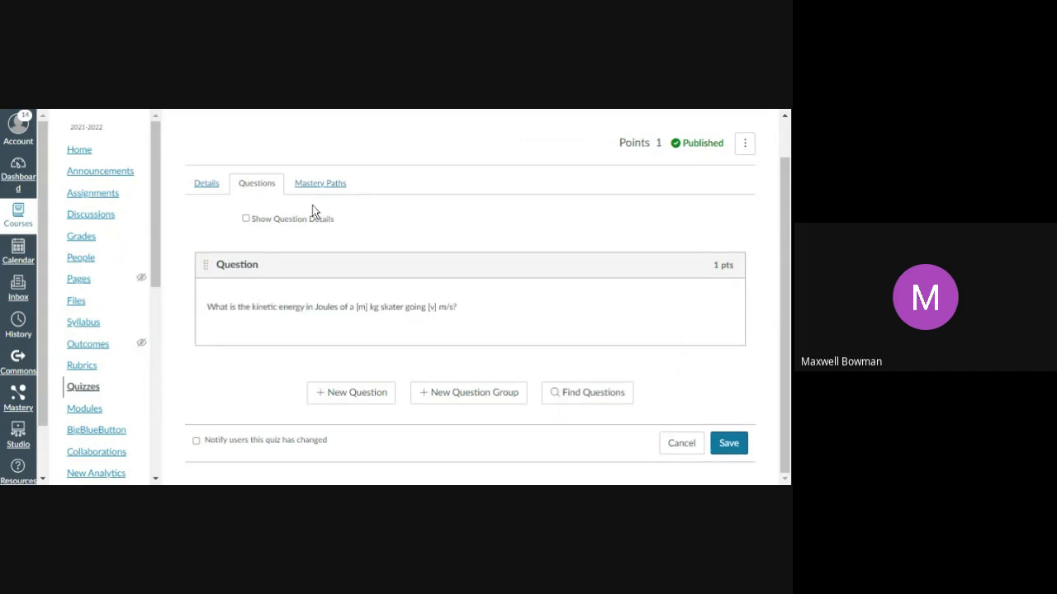
left_click(734, 452)
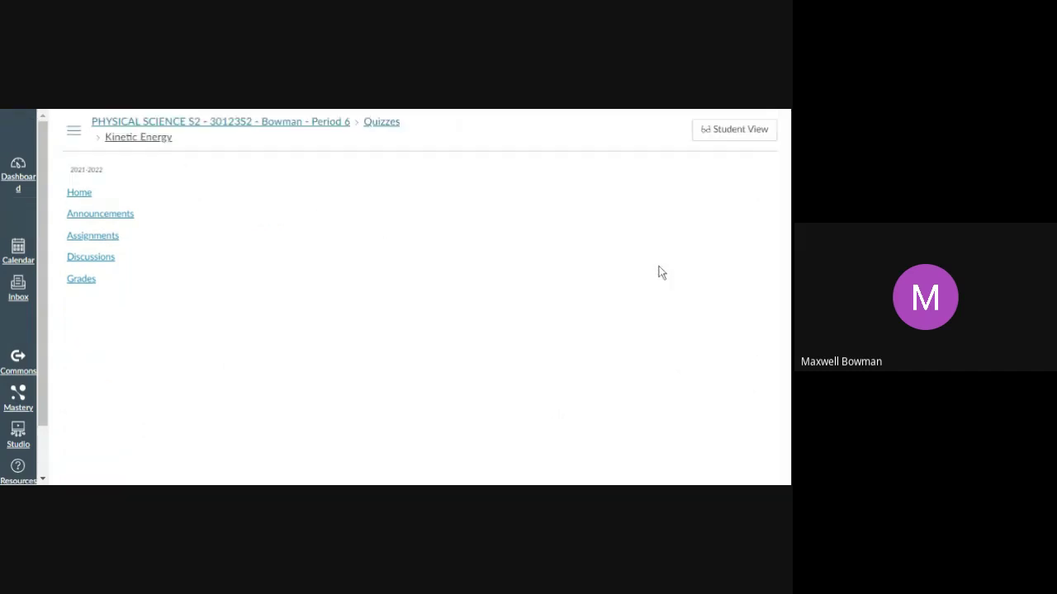
Submit a preview attempt of the quiz without an answer and start another preview from its results page
left_click(495, 176)
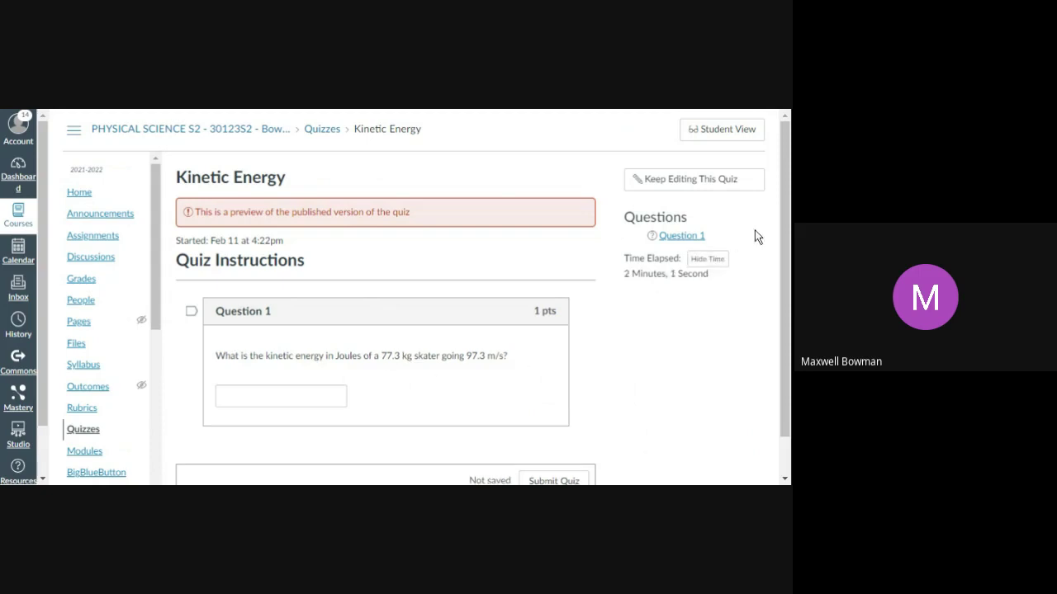
left_click_drag(785, 228, 786, 200)
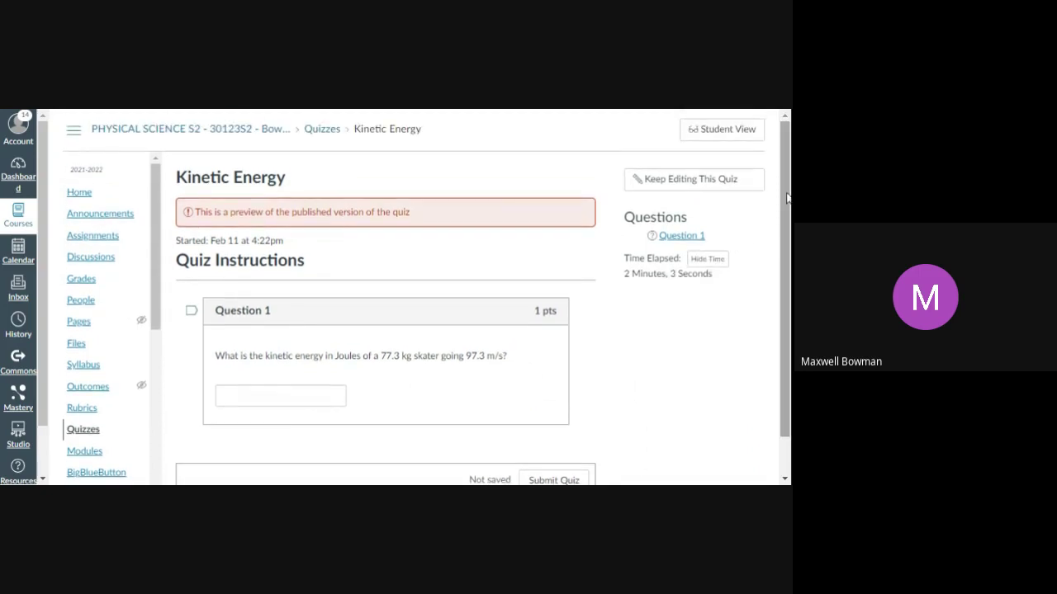
left_click(553, 479)
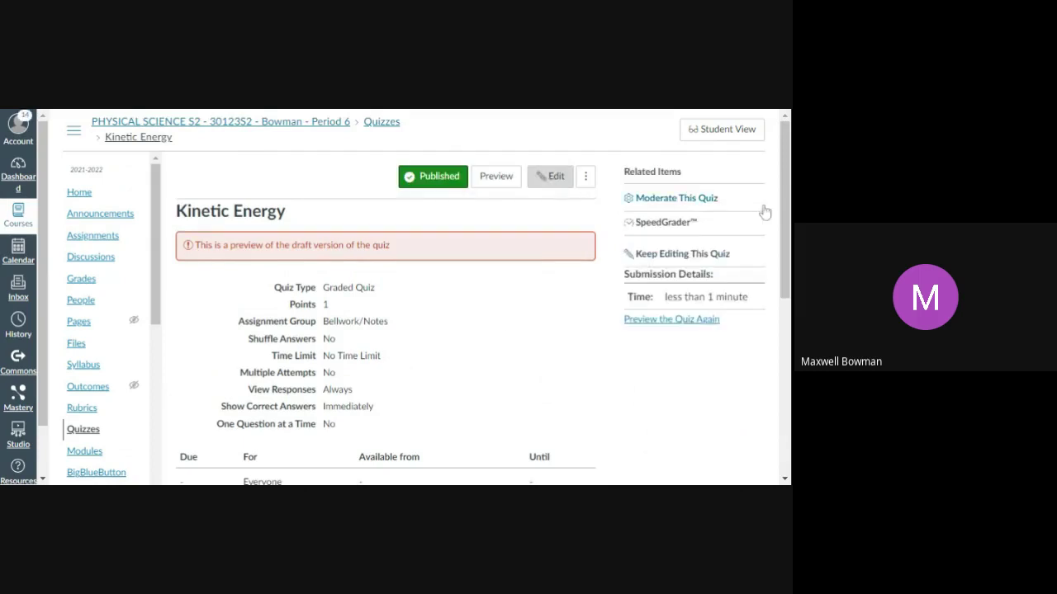
scroll(776, 331, "down", 3)
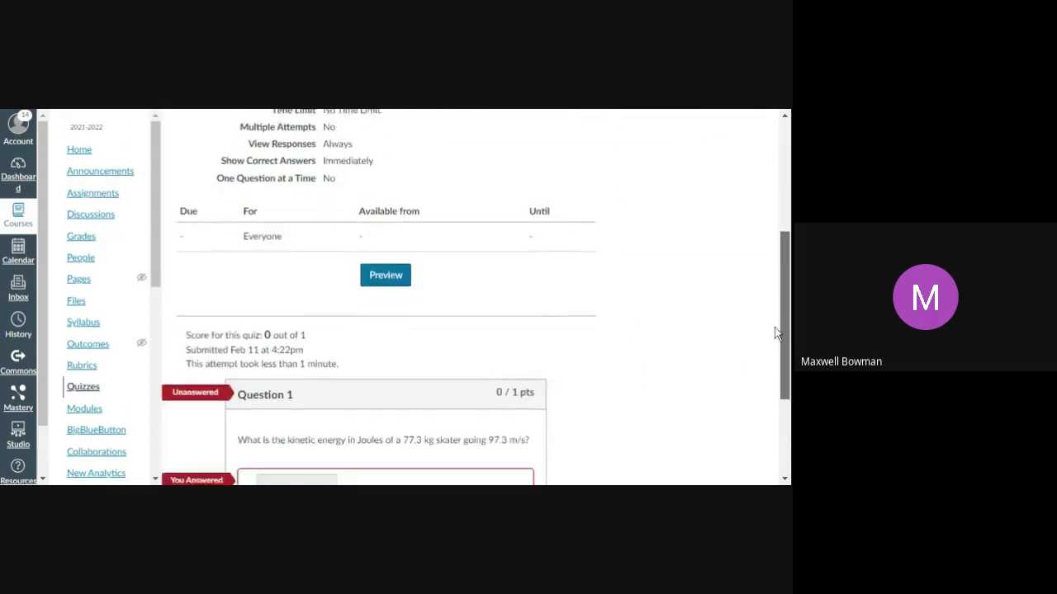
left_click(384, 234)
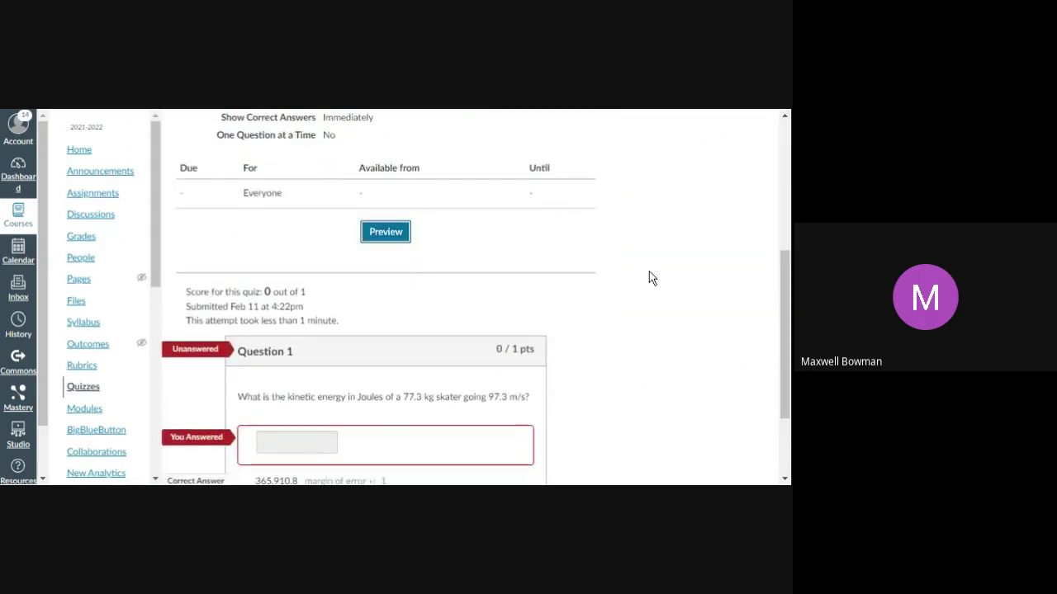